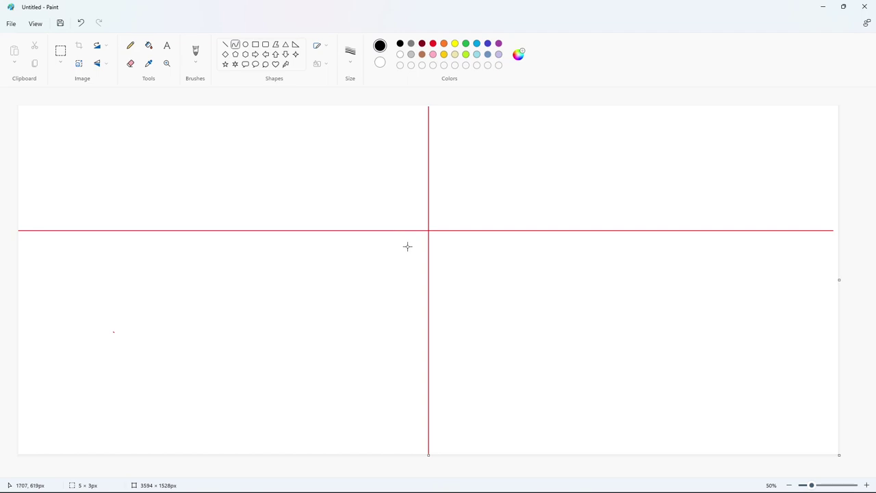
Step: Draw the cat's muzzle outline with the nose inside it, around and just below the crossing of the red guide lines
drag(376, 239, 386, 229)
mouse_move(391, 252)
mouse_down()
mouse_move(427, 259)
mouse_move(401, 230)
mouse_move(359, 234)
mouse_move(365, 221)
mouse_move(383, 270)
mouse_move(359, 238)
mouse_move(361, 260)
mouse_move(458, 262)
mouse_up()
drag(397, 267, 430, 290)
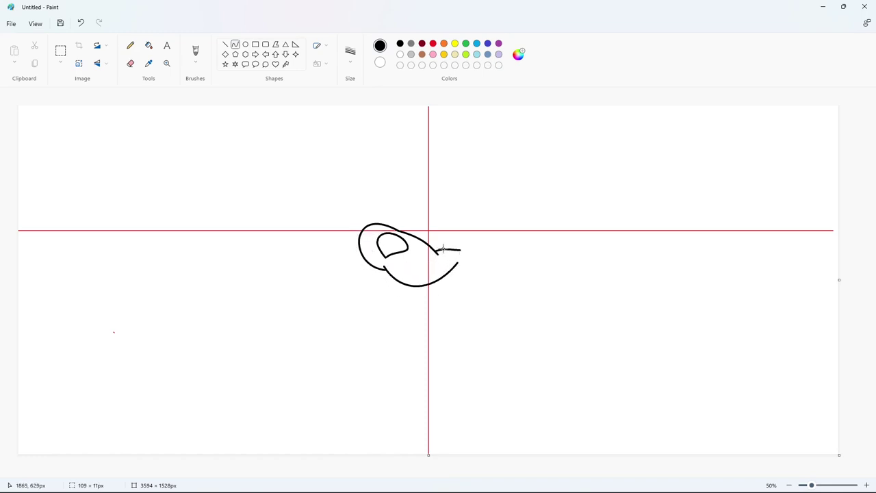
drag(443, 249, 446, 245)
Step: Add an open curved cheek line beside the muzzle's right end
drag(506, 266, 455, 295)
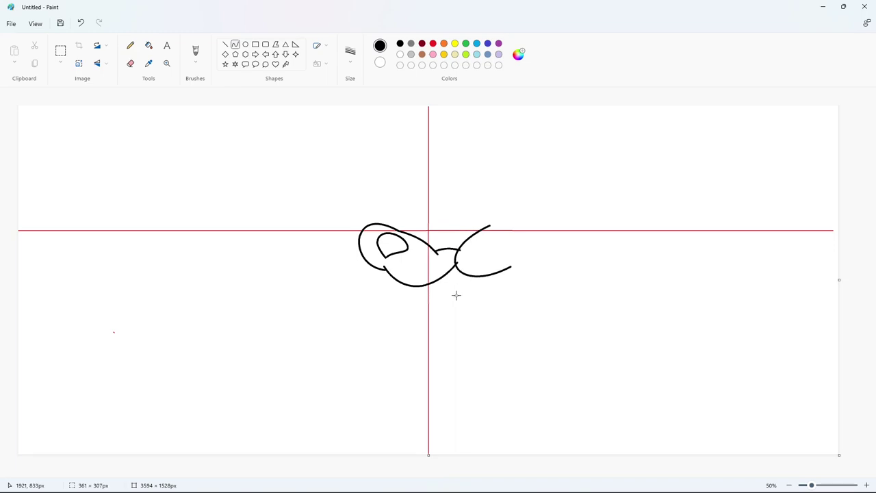
key(ctrl+z)
drag(491, 227, 512, 267)
drag(494, 246, 416, 266)
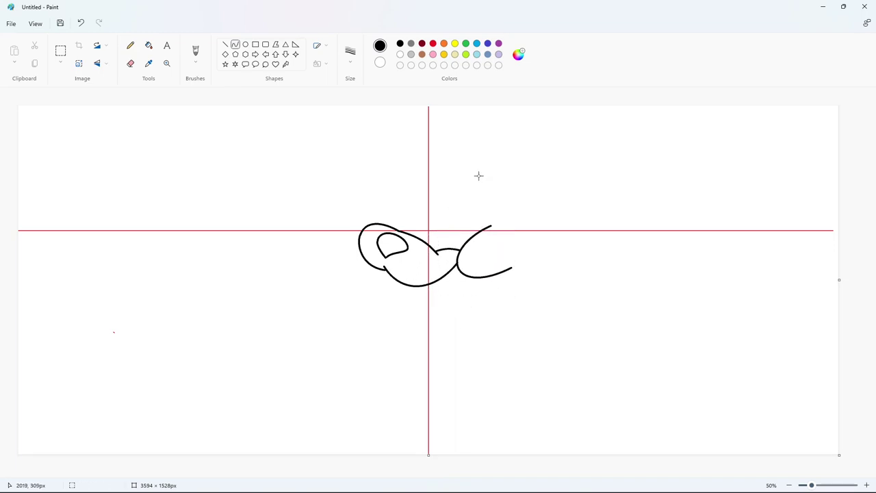
Step: Draw the tall right eye above the muzzle, with two thinner nested arcs for the iris and pupil at its base
drag(479, 175, 434, 251)
mouse_move(448, 212)
mouse_down()
mouse_move(461, 176)
mouse_move(432, 206)
mouse_up()
mouse_move(477, 176)
mouse_down()
mouse_move(452, 246)
mouse_move(485, 179)
mouse_move(506, 219)
mouse_move(438, 252)
mouse_move(437, 214)
mouse_up()
click(538, 228)
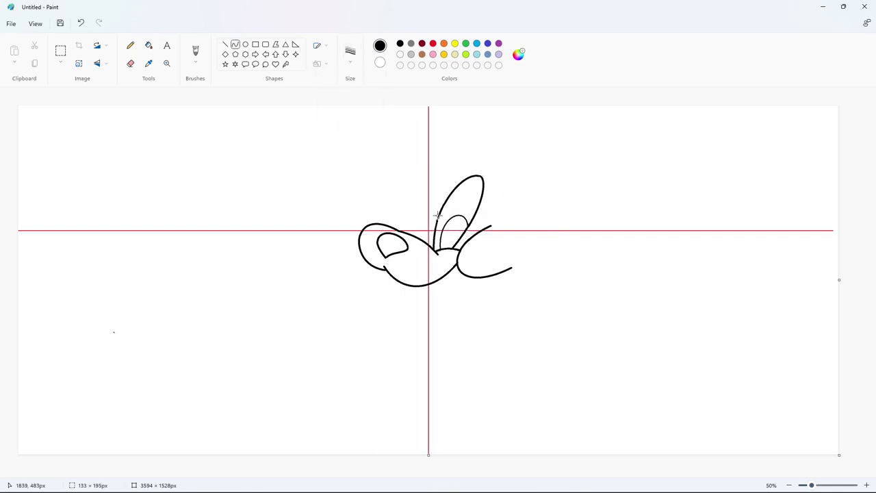
key(ctrl+z)
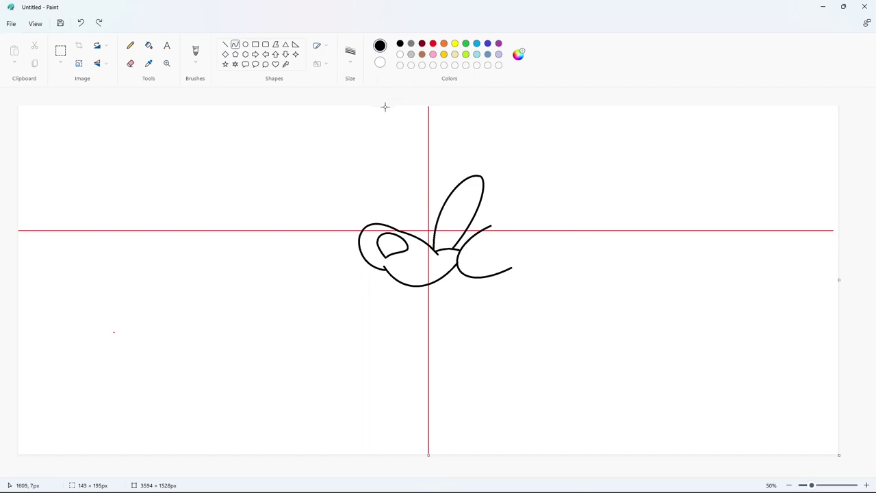
mouse_move(467, 226)
mouse_down()
mouse_move(438, 252)
mouse_move(471, 207)
mouse_move(445, 248)
mouse_move(453, 223)
mouse_up()
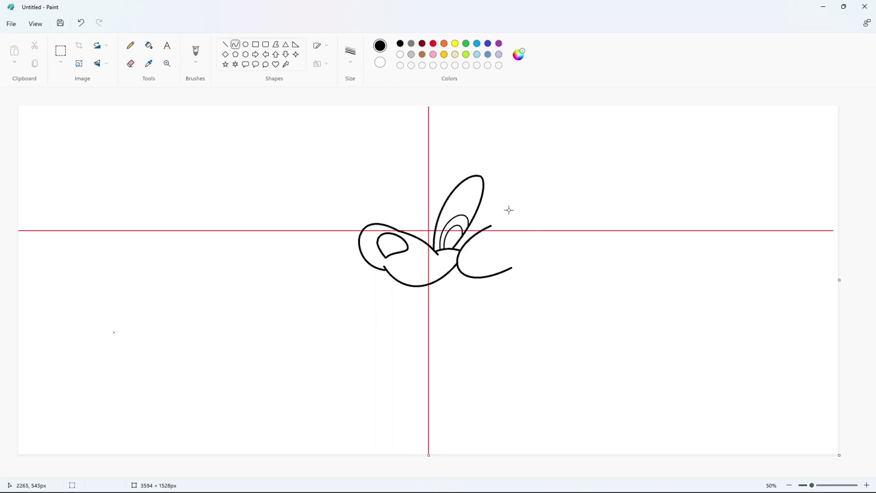
Step: Draw the narrower left eye above the nose, with two nested thin arcs for its iris and pupil
drag(426, 169, 389, 225)
mouse_move(407, 197)
mouse_down()
mouse_move(410, 172)
mouse_move(403, 177)
mouse_move(425, 170)
mouse_move(397, 227)
mouse_move(421, 198)
mouse_move(390, 226)
mouse_move(391, 206)
mouse_move(407, 218)
mouse_move(395, 227)
mouse_move(405, 208)
mouse_up()
key(ctrl+z)
Step: Choose a thicker line and draw the pointed fur tuft joining the tops of the two eyes
click(349, 51)
click(362, 130)
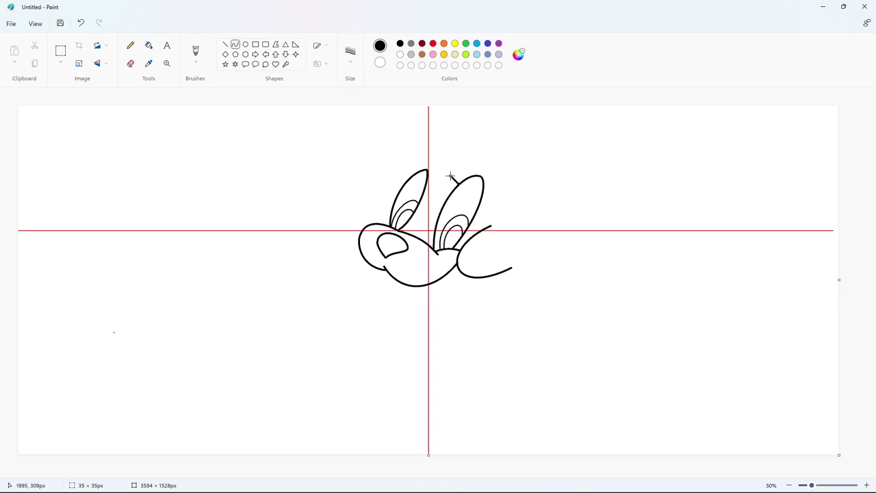
drag(451, 176, 498, 170)
drag(438, 174, 463, 141)
Step: Draw the wide open mouth hanging below the muzzle, with the curved tongue inside it
mouse_move(394, 279)
mouse_down()
mouse_move(405, 328)
mouse_move(401, 305)
mouse_move(407, 328)
mouse_move(430, 338)
mouse_move(413, 353)
mouse_move(407, 344)
mouse_move(413, 348)
mouse_move(466, 275)
mouse_up()
key(ctrl+z)
drag(451, 311, 440, 327)
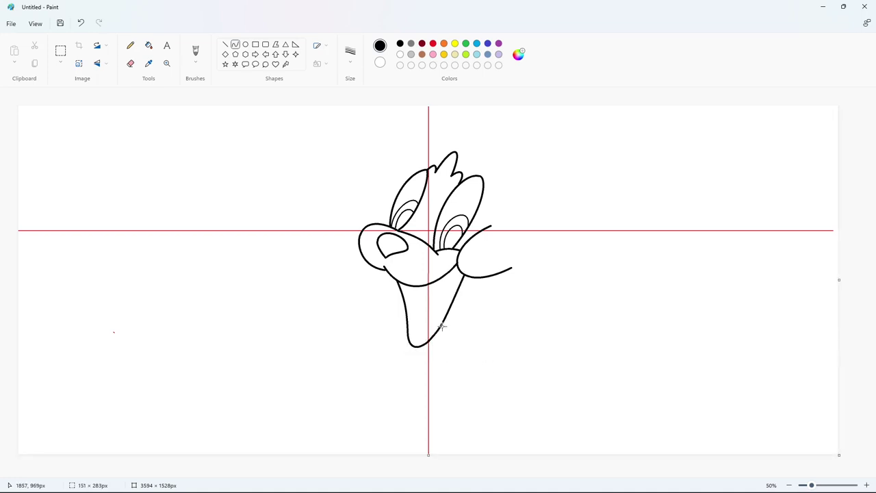
click(515, 332)
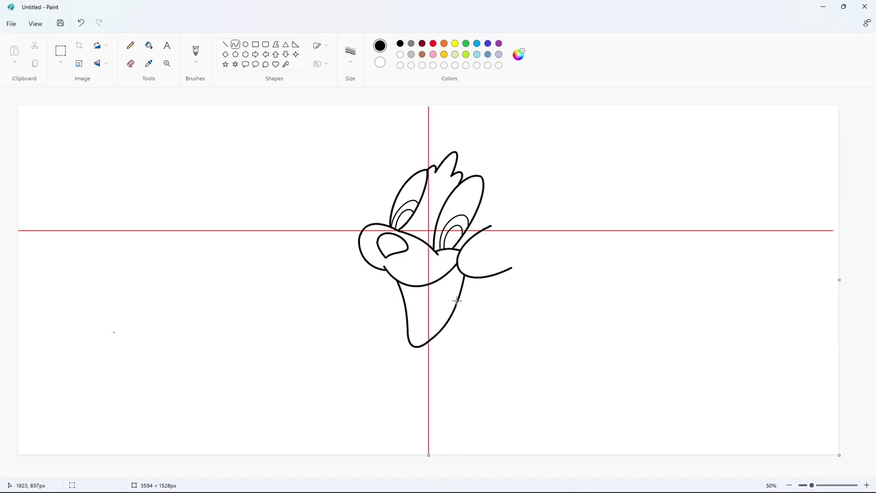
mouse_move(457, 299)
mouse_down()
mouse_move(417, 346)
mouse_move(405, 324)
mouse_up()
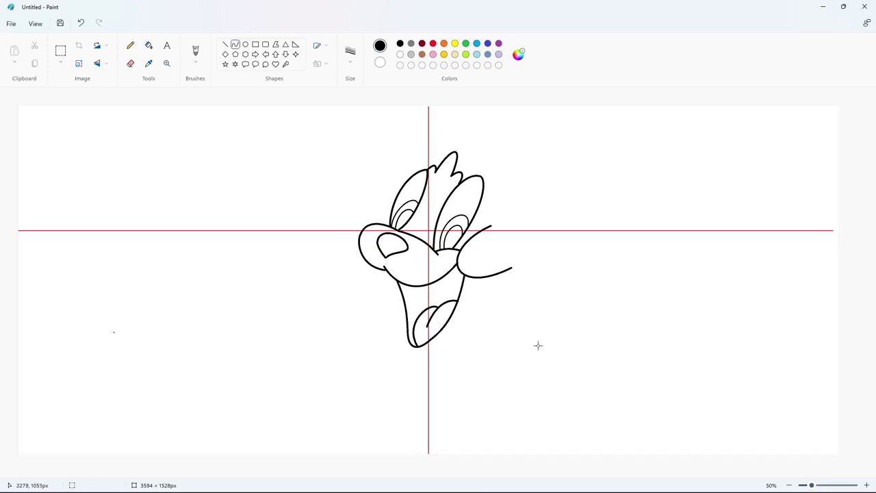
Step: Draw two long curved whiskers extending outward from each side of the muzzle
drag(427, 262, 562, 269)
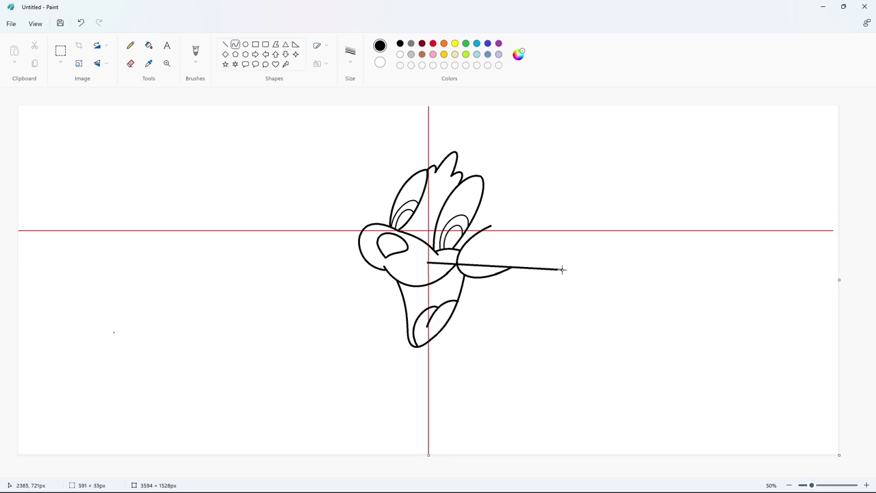
drag(481, 268, 520, 254)
mouse_move(426, 271)
mouse_down()
mouse_move(555, 323)
mouse_move(608, 313)
mouse_up()
drag(371, 241, 285, 191)
drag(329, 214, 327, 217)
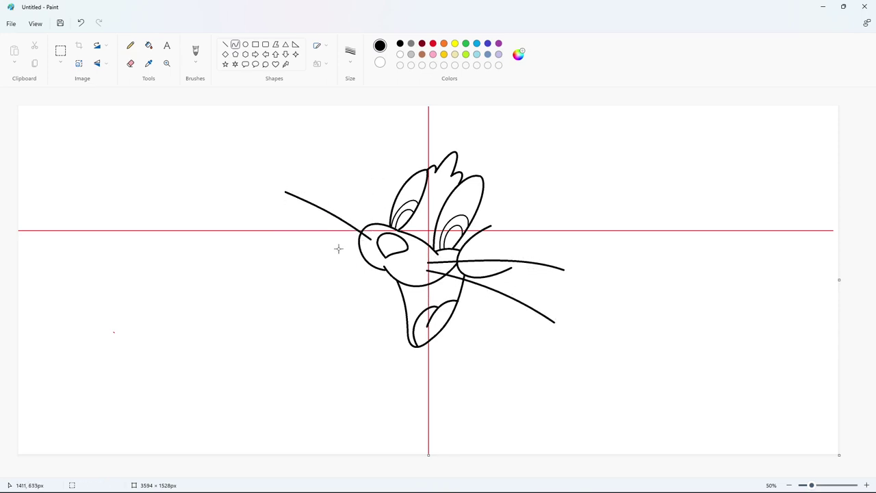
drag(364, 248, 237, 242)
drag(295, 244, 280, 229)
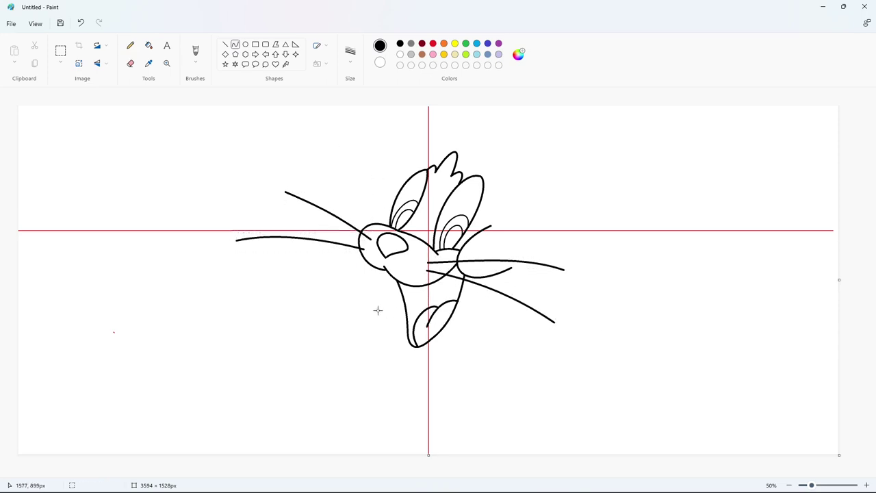
Step: Draw the lower lip curve around the mouth's bottom and the curved line from the muzzle's left side down to it
mouse_move(401, 338)
mouse_down()
mouse_move(438, 348)
mouse_move(454, 336)
mouse_move(427, 365)
mouse_up()
drag(516, 381, 538, 385)
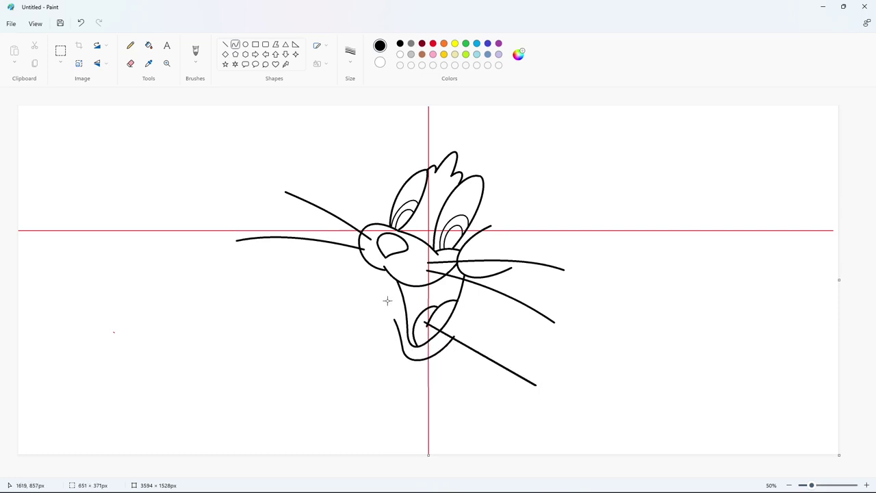
key(ctrl+z)
drag(366, 262, 399, 327)
mouse_move(382, 296)
mouse_down()
mouse_move(386, 313)
mouse_move(375, 296)
mouse_up()
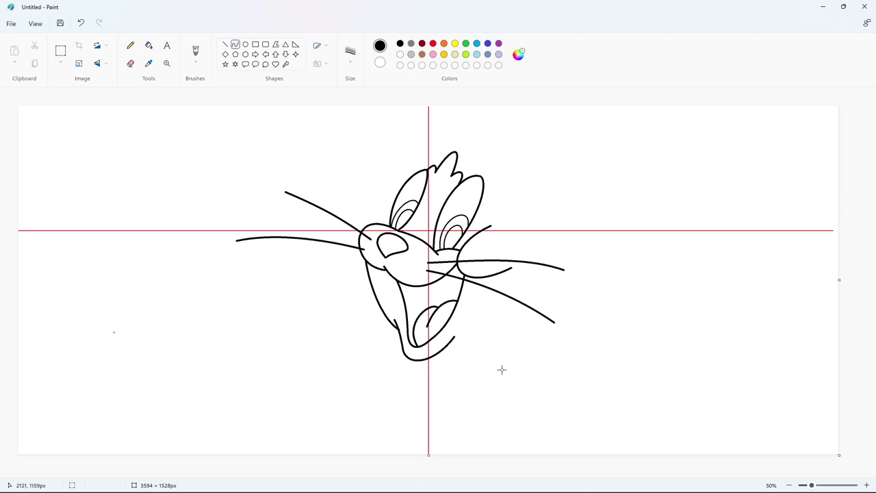
Step: Draw the forehead outline, the brows, the spiky hair on top of the head and two short forehead marks
mouse_move(443, 147)
mouse_down()
mouse_move(394, 186)
mouse_move(383, 217)
mouse_up()
mouse_move(413, 179)
mouse_down()
mouse_move(402, 153)
mouse_move(444, 161)
mouse_move(438, 130)
mouse_move(505, 182)
mouse_move(505, 141)
mouse_move(510, 152)
mouse_move(495, 121)
mouse_move(515, 141)
mouse_up()
mouse_move(441, 146)
mouse_down()
mouse_move(525, 140)
mouse_move(454, 107)
mouse_move(510, 133)
mouse_move(577, 142)
mouse_move(494, 104)
mouse_up()
mouse_move(567, 164)
mouse_down()
mouse_move(542, 144)
mouse_move(566, 165)
mouse_up()
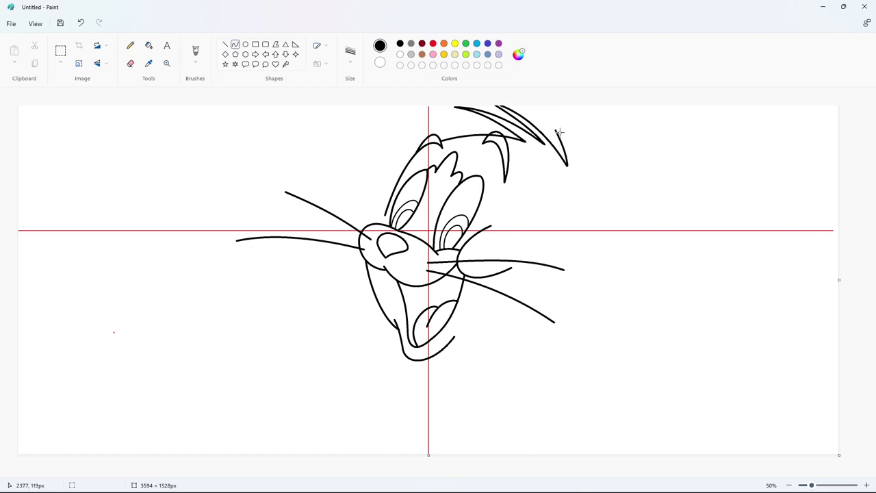
mouse_move(558, 131)
mouse_down()
mouse_move(577, 175)
mouse_move(576, 147)
mouse_move(548, 134)
mouse_move(539, 109)
mouse_up()
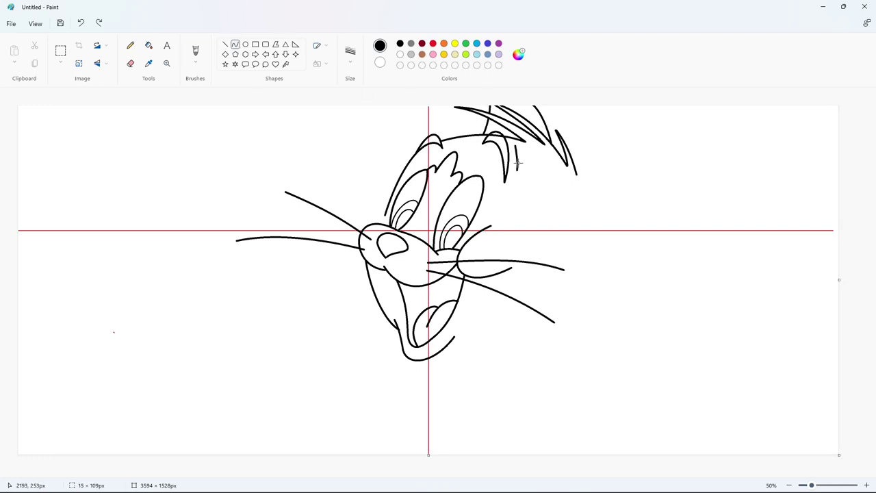
click(544, 168)
Step: Draw the large pointed right ear with a curved upper edge and a curved lower edge meeting at the tip
drag(549, 173, 714, 191)
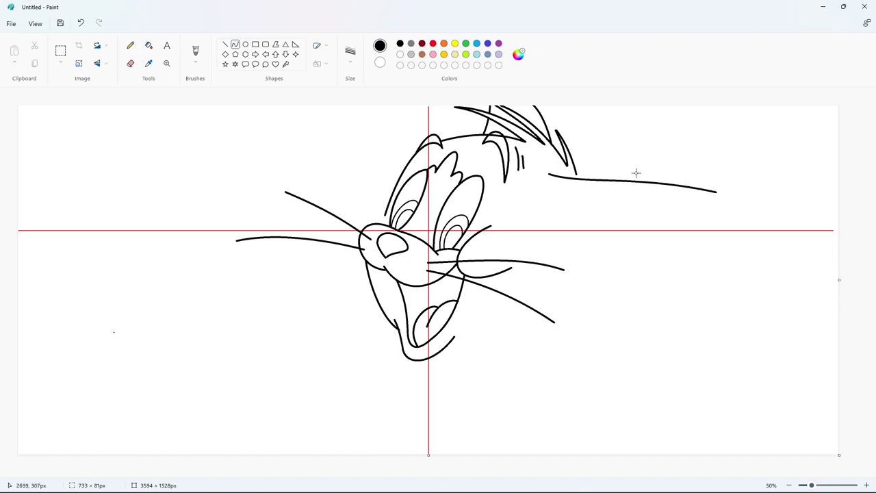
key(ctrl+z)
mouse_move(550, 174)
mouse_down()
mouse_move(715, 191)
mouse_move(661, 147)
mouse_up()
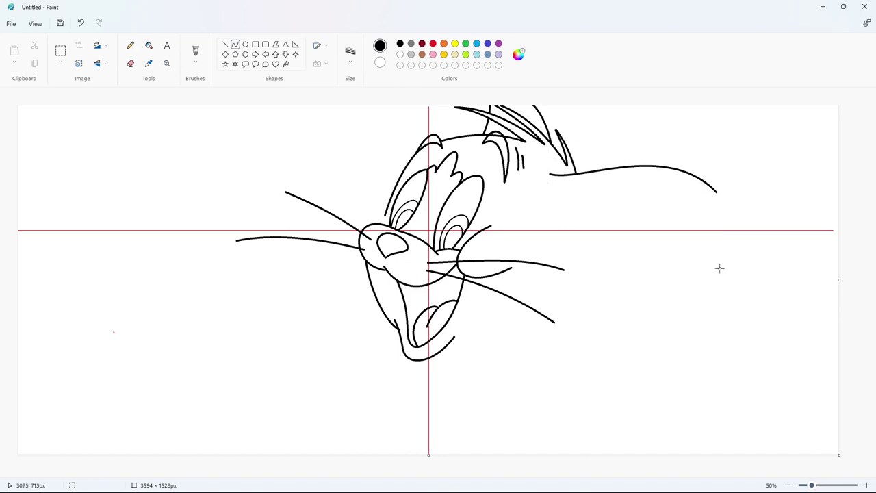
drag(716, 190, 585, 236)
drag(643, 212, 626, 192)
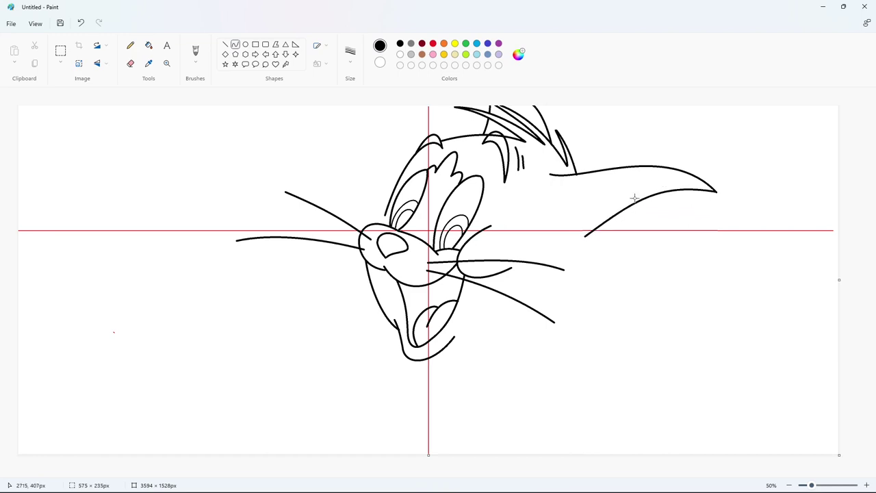
Step: Draw the jagged fur running down from the base of the right ear along the side of the face
drag(585, 235, 595, 240)
click(591, 254)
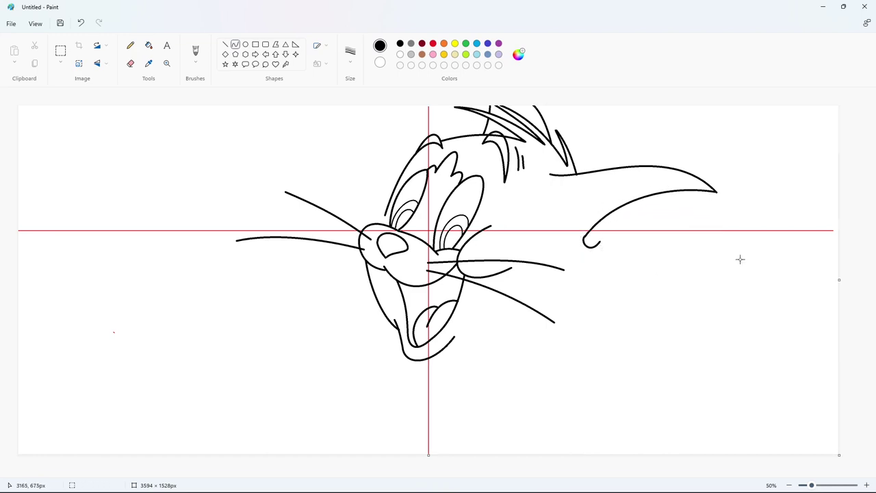
key(ctrl+z)
mouse_move(592, 252)
mouse_down()
mouse_move(601, 256)
mouse_move(588, 261)
mouse_move(597, 277)
mouse_move(590, 293)
mouse_move(630, 327)
mouse_up()
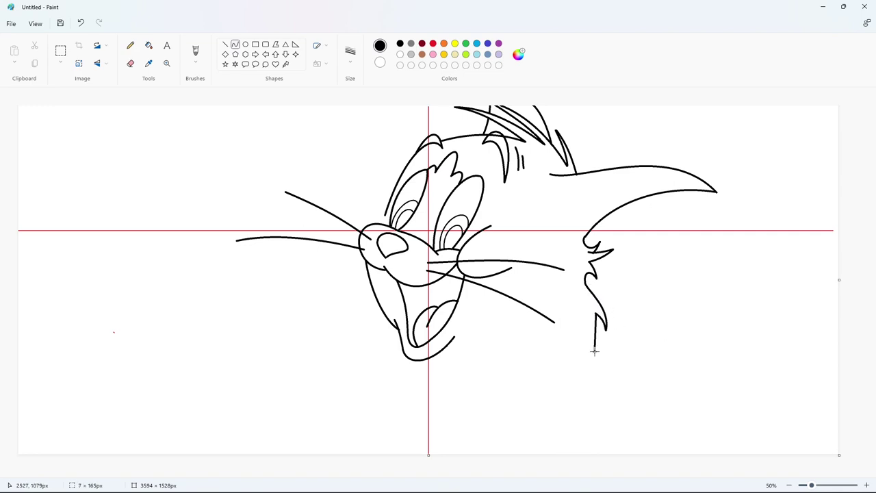
Step: Finish the lower fur spikes, draw the jaw line to the chin and add a curve from the right cheek down to it
mouse_move(594, 351)
mouse_down()
mouse_move(445, 342)
mouse_move(567, 323)
mouse_move(453, 343)
mouse_move(460, 355)
mouse_move(445, 347)
mouse_move(494, 356)
mouse_move(562, 335)
mouse_up()
key(ctrl+z)
drag(501, 290, 458, 349)
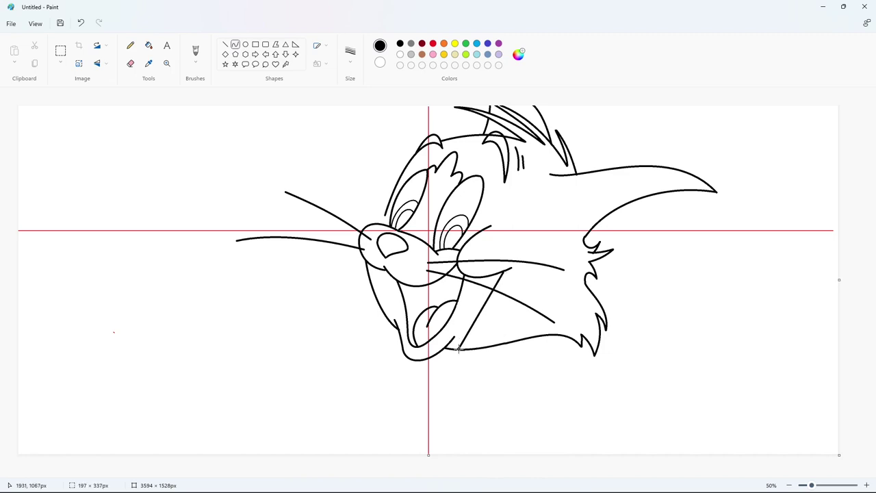
drag(483, 312, 507, 304)
Step: Draw the left cheek bulge with its small fur spikes and a curve running down to the lower lip
mouse_move(378, 216)
mouse_down()
mouse_move(329, 228)
mouse_move(357, 207)
mouse_up()
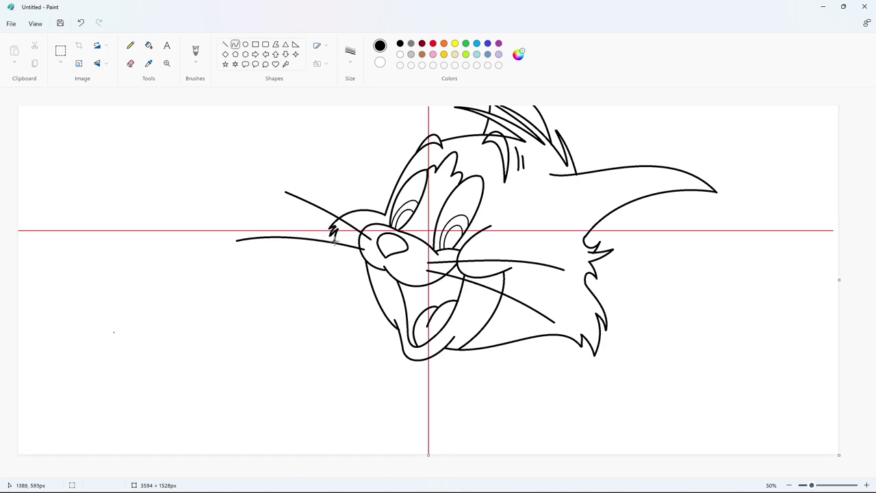
drag(336, 233, 395, 323)
drag(364, 277, 338, 269)
Step: Draw the curved back edge of the right ear from its tip down to the side fur
drag(712, 191, 602, 305)
drag(687, 219, 669, 205)
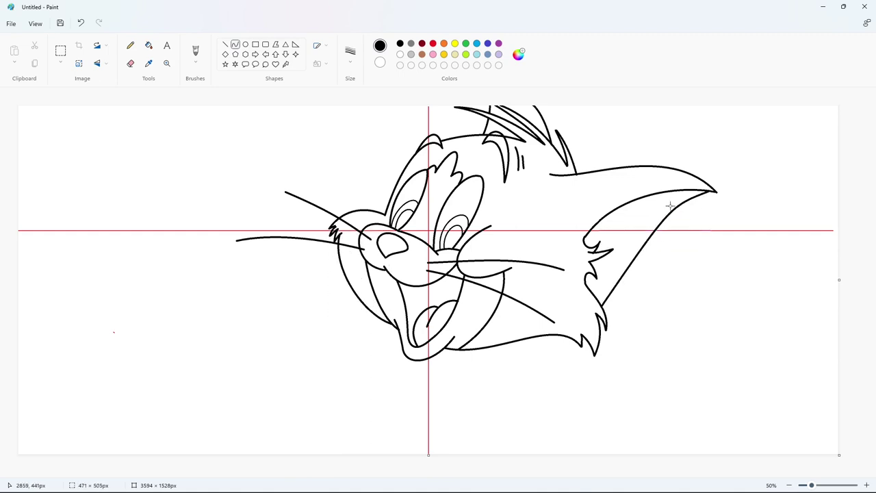
drag(636, 277, 651, 302)
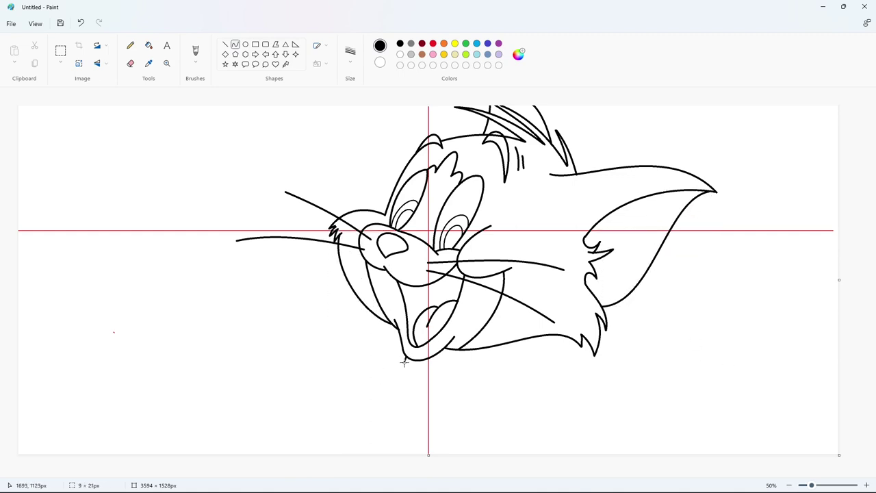
Step: Draw two short neck lines under the chin, the left shoulder line and the inner edge of the raised forearm
drag(485, 346, 466, 366)
mouse_move(401, 347)
mouse_down()
mouse_move(294, 314)
mouse_move(331, 333)
mouse_move(297, 329)
mouse_move(242, 205)
mouse_up()
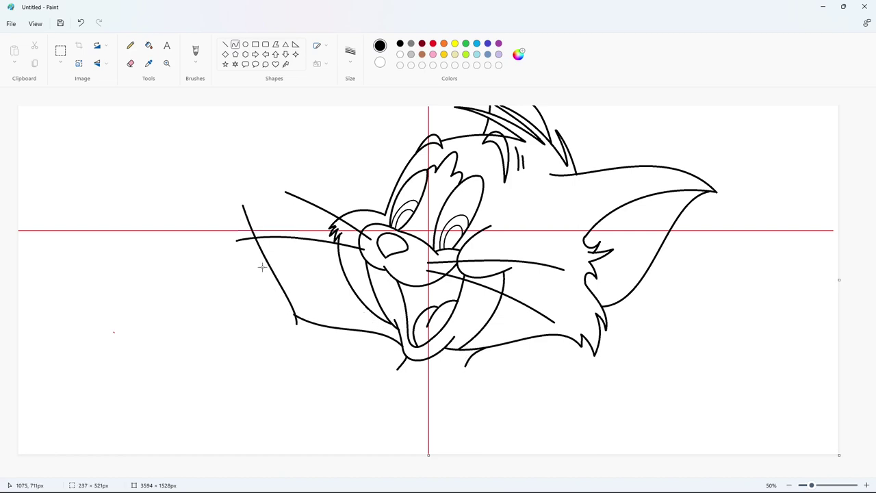
drag(262, 266, 257, 255)
Step: Draw the wrist bend and rounded thumb of the raised hand above the forearm
drag(350, 303, 255, 189)
key(ctrl+z)
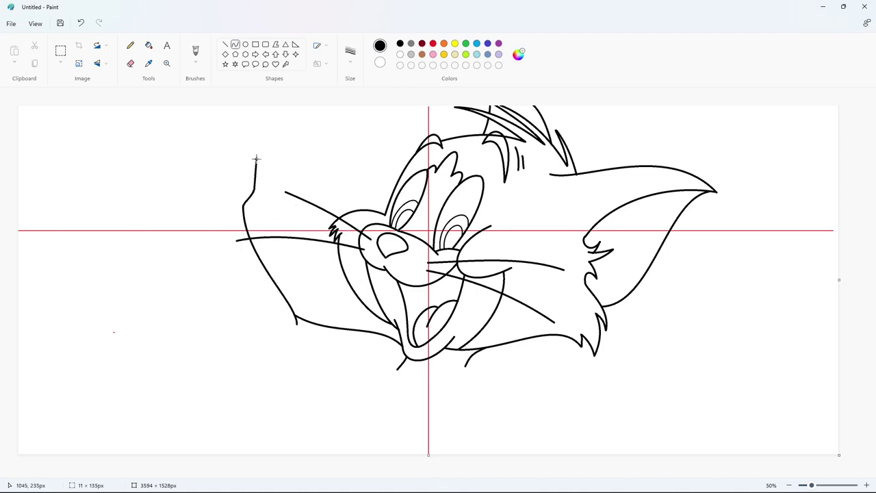
mouse_move(256, 159)
mouse_down()
mouse_move(282, 137)
mouse_move(280, 118)
mouse_move(287, 142)
mouse_move(299, 144)
mouse_up()
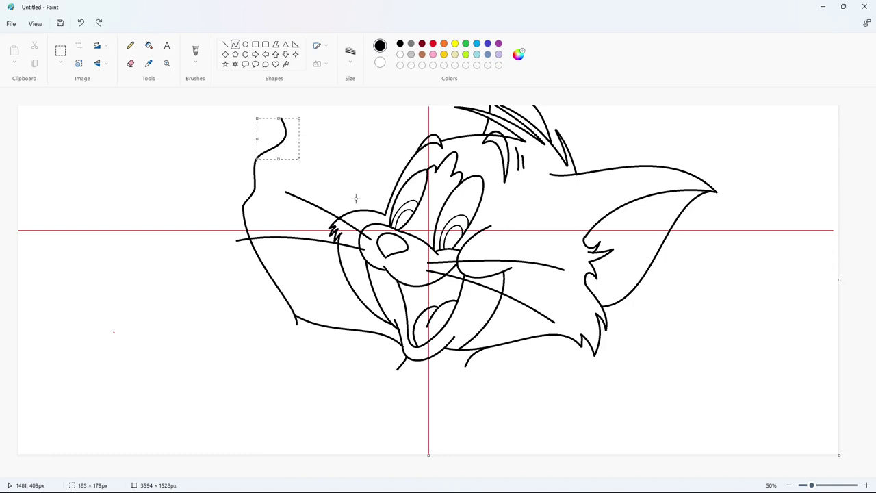
drag(356, 196, 220, 130)
key(ctrl+z)
click(299, 190)
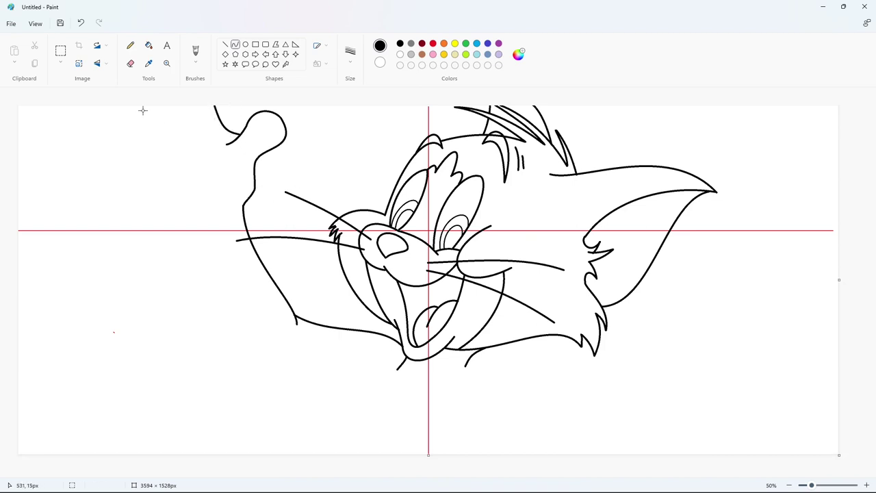
Step: Draw the curled fingers and the outer palm edge of the raised hand down to the wrist
drag(197, 109, 178, 96)
drag(226, 141, 248, 173)
key(ctrl+z)
drag(203, 123, 221, 141)
click(286, 162)
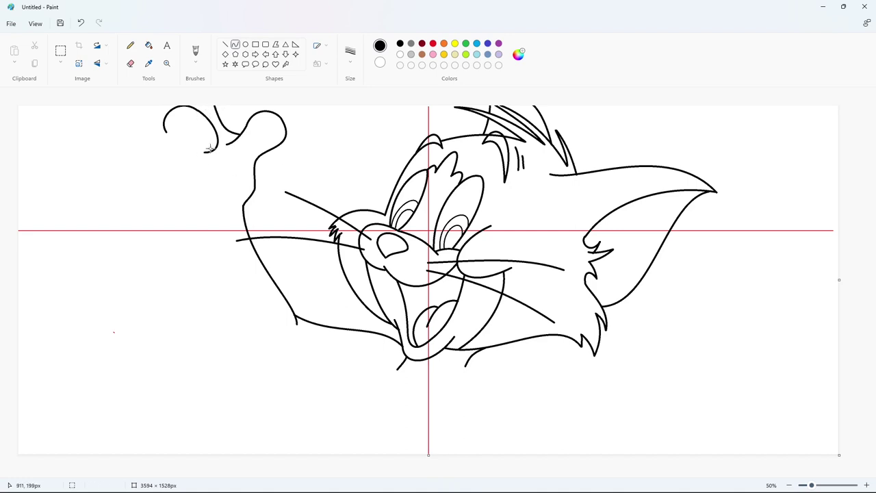
mouse_move(171, 156)
mouse_down()
mouse_move(205, 163)
mouse_move(192, 182)
mouse_move(202, 167)
mouse_move(169, 133)
mouse_move(199, 154)
mouse_move(179, 127)
mouse_move(170, 195)
mouse_move(173, 137)
mouse_move(155, 198)
mouse_move(175, 166)
mouse_move(227, 191)
mouse_move(219, 309)
mouse_up()
key(ctrl+z)
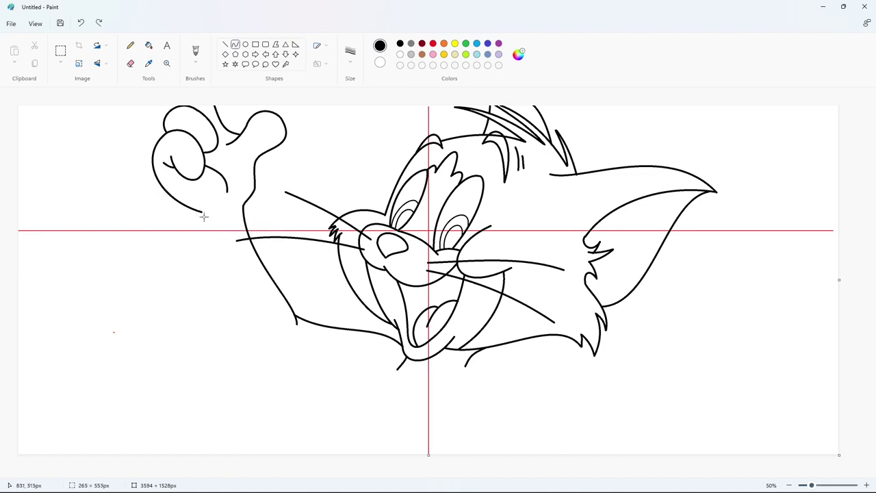
Step: Draw the outer edge of the raised arm from the wrist down to the elbow and along the upper arm
drag(201, 212, 221, 332)
drag(213, 271, 217, 273)
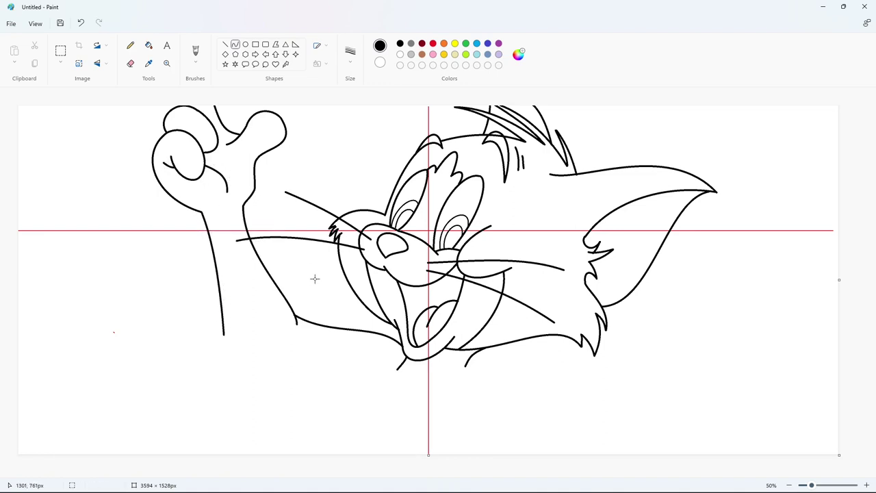
drag(223, 335, 343, 416)
drag(295, 390, 308, 391)
Step: Draw a zigzag fur edge across the wrist between the two sides of the raised arm
drag(406, 411, 279, 262)
key(ctrl+z)
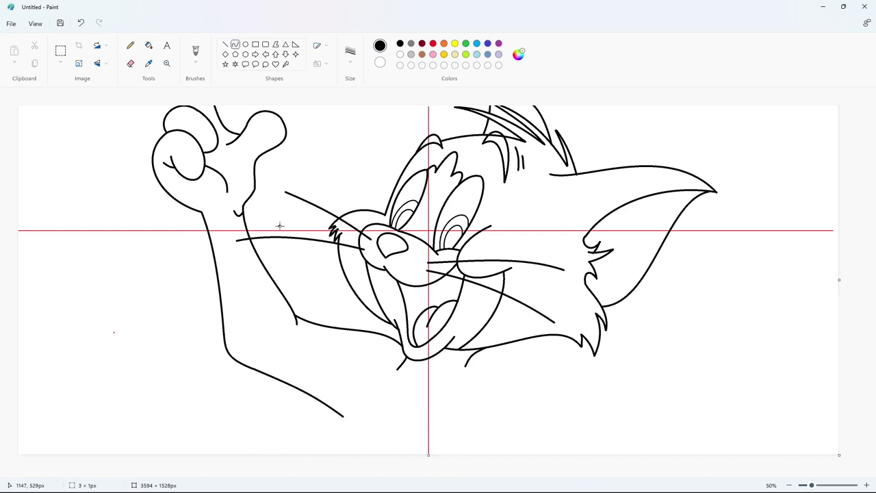
key(ctrl+z)
mouse_move(279, 225)
mouse_down()
mouse_move(234, 214)
mouse_move(218, 237)
mouse_move(226, 226)
mouse_up()
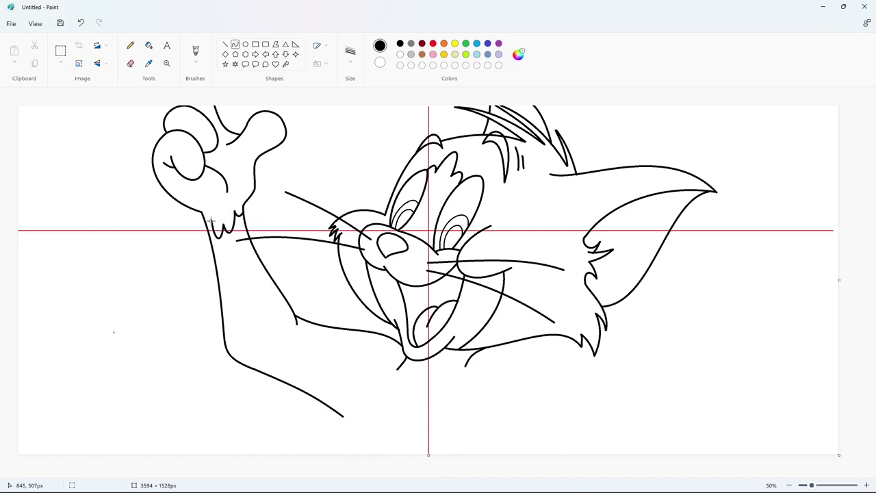
Step: Draw curved strokes for the body's side, the far shoulder and arm, and the chest patch with its inner line
drag(382, 371, 329, 453)
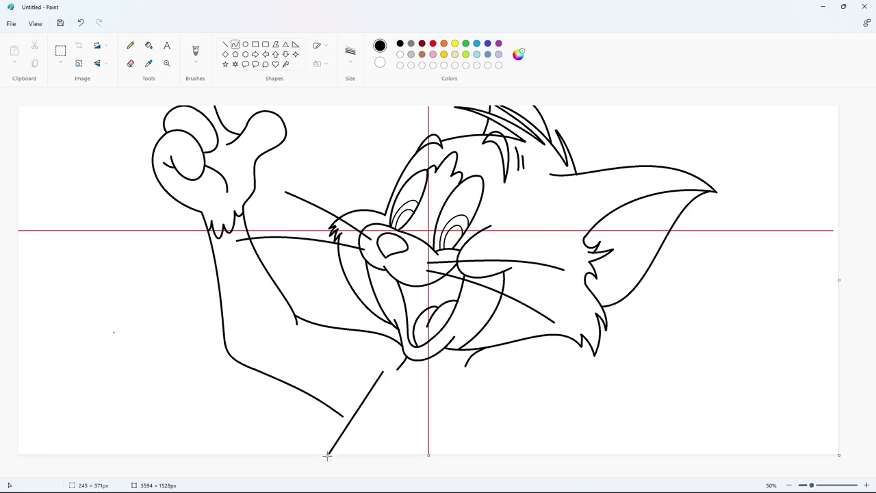
mouse_move(345, 414)
mouse_down()
mouse_move(336, 407)
mouse_move(346, 402)
mouse_up()
mouse_move(435, 390)
mouse_down()
mouse_move(518, 383)
mouse_move(470, 362)
mouse_move(576, 391)
mouse_move(572, 424)
mouse_move(618, 454)
mouse_move(541, 415)
mouse_up()
mouse_move(444, 439)
mouse_down()
mouse_move(494, 459)
mouse_move(471, 444)
mouse_up()
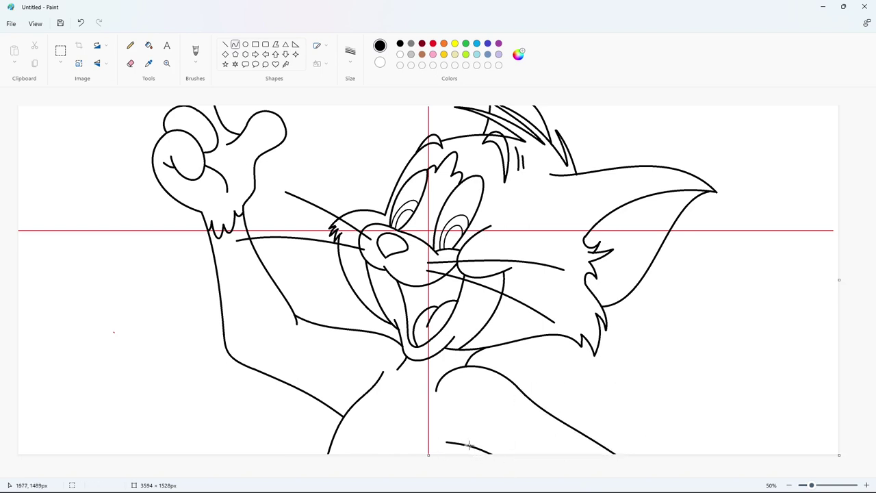
drag(375, 382, 435, 453)
mouse_move(410, 411)
mouse_down()
mouse_move(404, 385)
mouse_move(421, 387)
mouse_up()
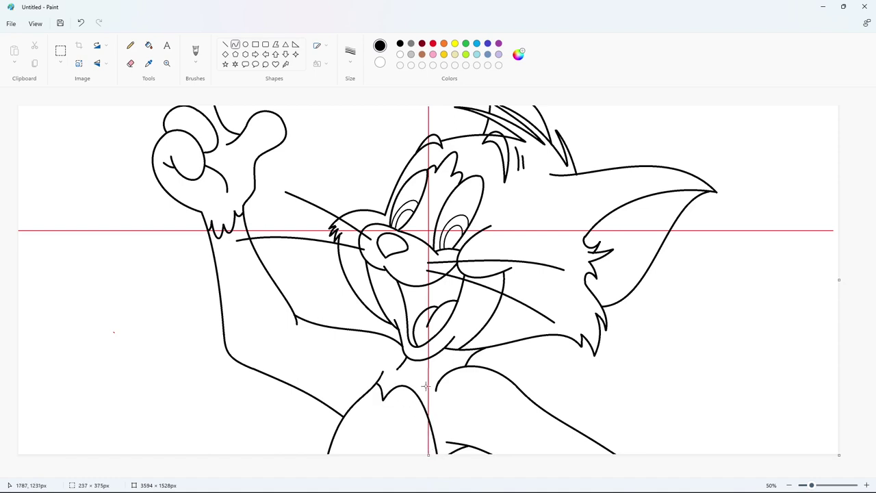
drag(372, 420, 356, 453)
Step: Fill the background, lower body and upper part of the head with red to blend over the guide lines
click(149, 45)
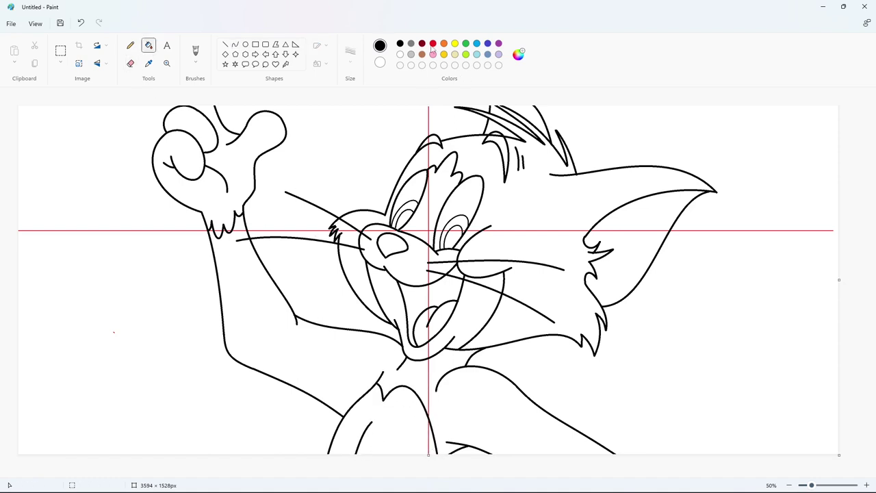
click(422, 43)
click(753, 336)
click(303, 303)
click(203, 360)
click(494, 420)
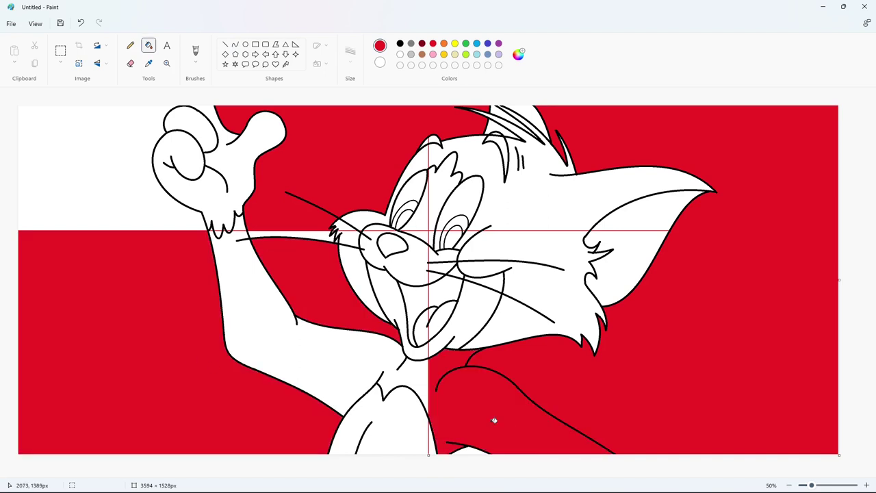
click(549, 198)
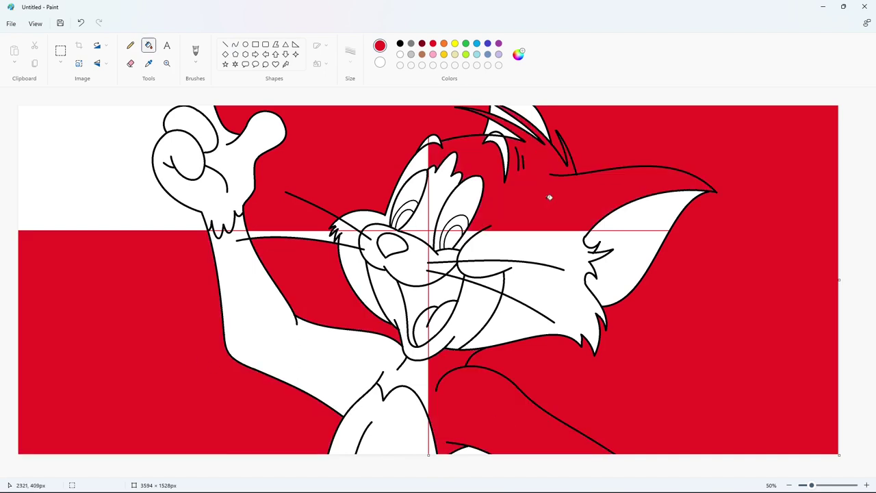
Step: Fill the raised arm, chest patch, muzzle, mouth and far eye areas with red along the guide lines
click(256, 304)
click(404, 414)
click(463, 316)
click(422, 297)
click(439, 195)
click(459, 219)
click(419, 236)
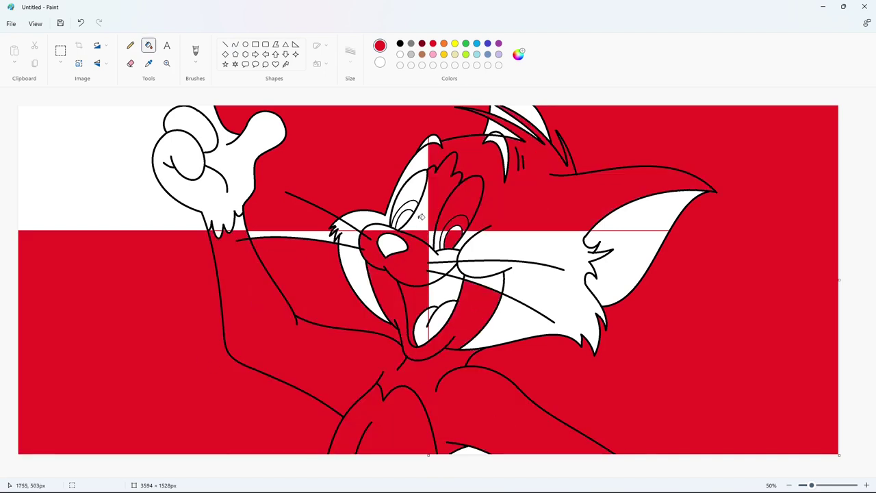
Step: Fill the remaining face, cheek, tongue and hand areas crossed by the guide lines with red
click(414, 205)
click(411, 158)
click(363, 280)
click(442, 328)
click(509, 313)
click(446, 292)
click(434, 141)
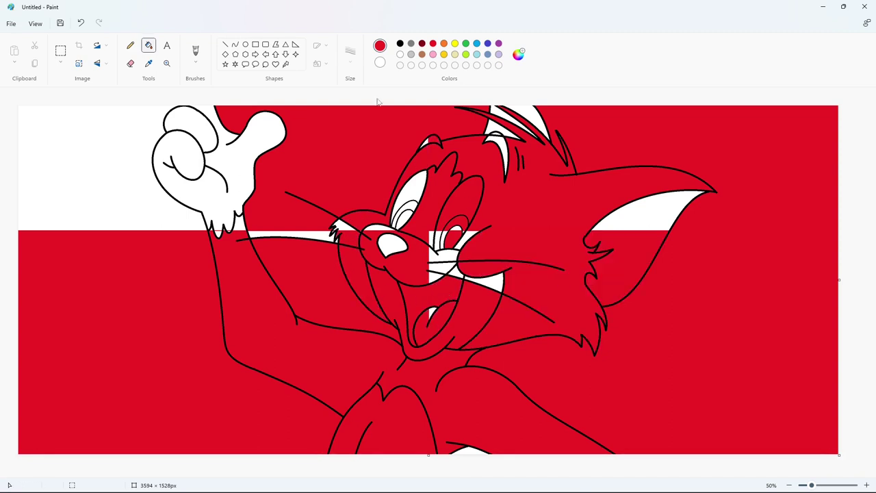
click(129, 145)
Step: Refill the red background, arm, body, chest and near cheek with white
click(400, 54)
click(329, 160)
click(446, 392)
click(328, 437)
click(356, 424)
click(390, 301)
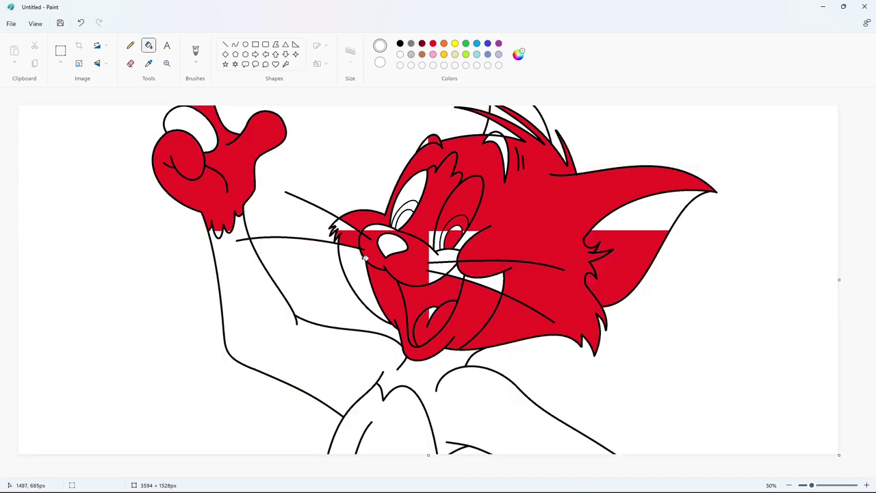
Step: Refill the red hand, mouth, ear, eyes and other head areas with white so only the black outlines remain
click(395, 277)
click(199, 184)
click(422, 328)
click(557, 276)
click(616, 270)
click(459, 221)
click(455, 238)
click(438, 192)
click(346, 238)
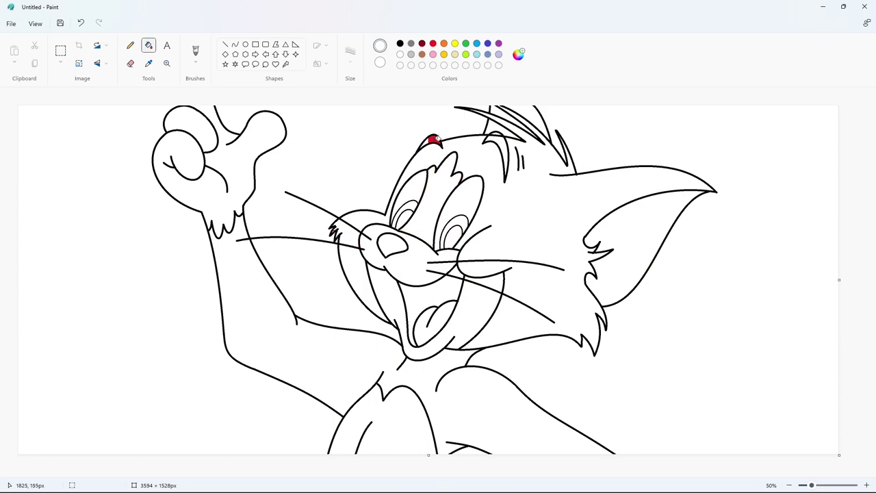
click(435, 141)
Step: Fill the eyebrows, pupils, nose and open mouth with black
click(400, 43)
click(498, 141)
click(431, 141)
click(453, 237)
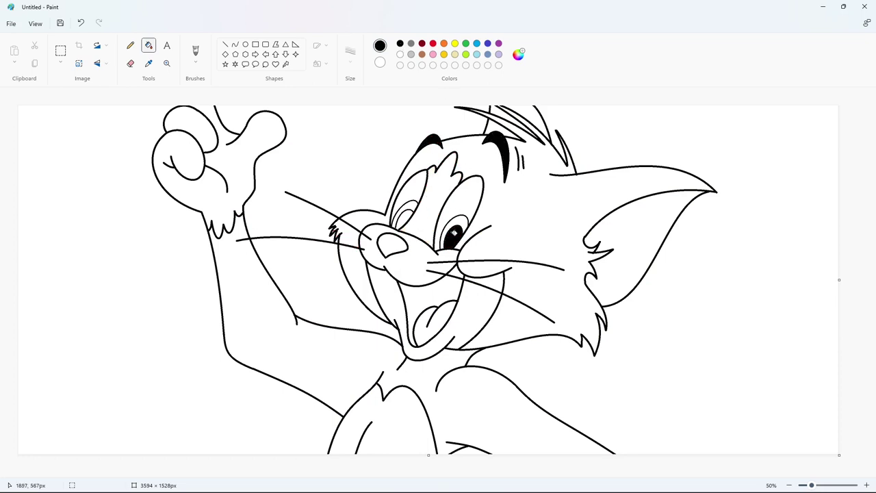
click(404, 219)
click(391, 245)
click(438, 287)
click(235, 44)
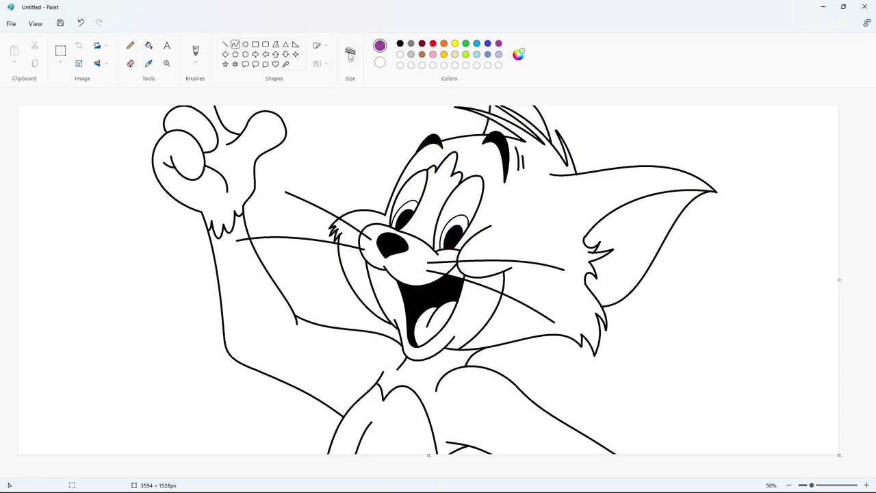
drag(385, 236, 403, 241)
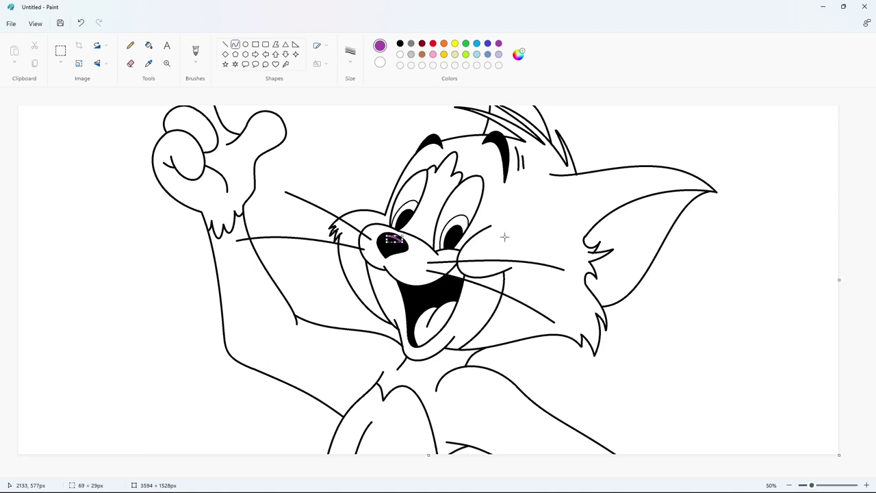
click(400, 54)
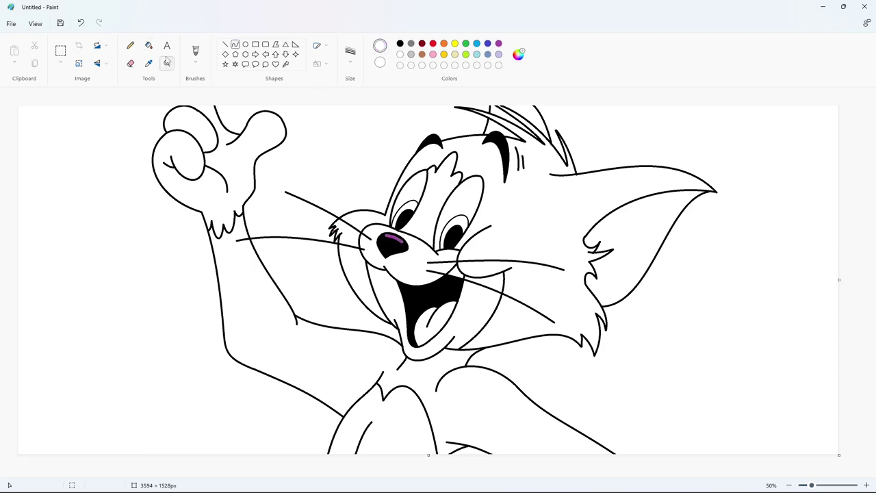
click(149, 45)
click(394, 238)
key(ctrl+z)
key(ctrl+z)
key(ctrl+z)
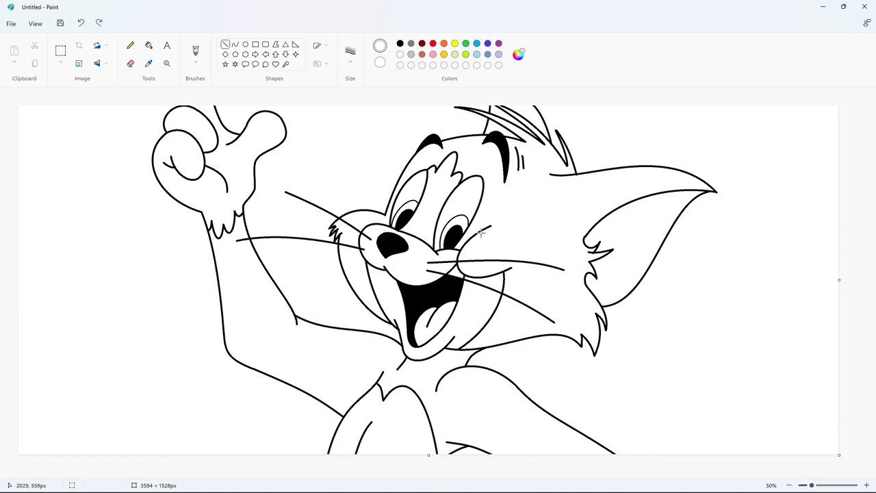
Step: Mix the custom light yellow #FFDD8C and fill the main area of both eyes with it
click(454, 54)
click(443, 54)
click(518, 54)
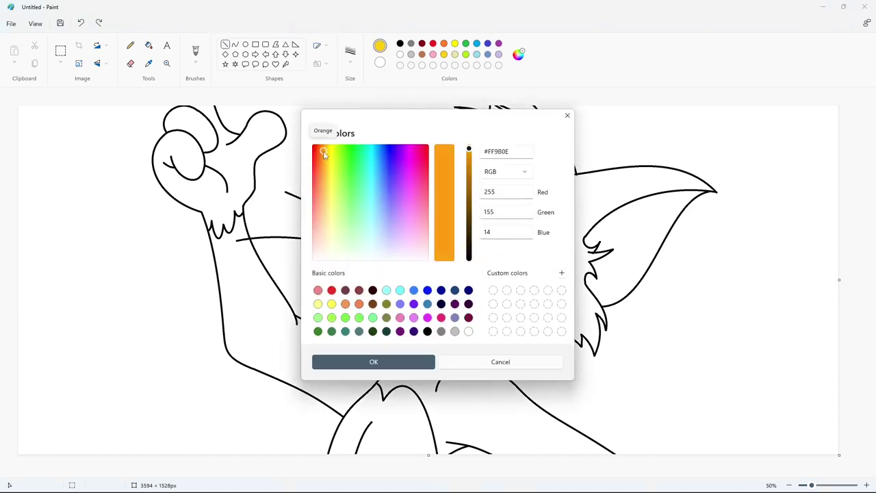
click(324, 207)
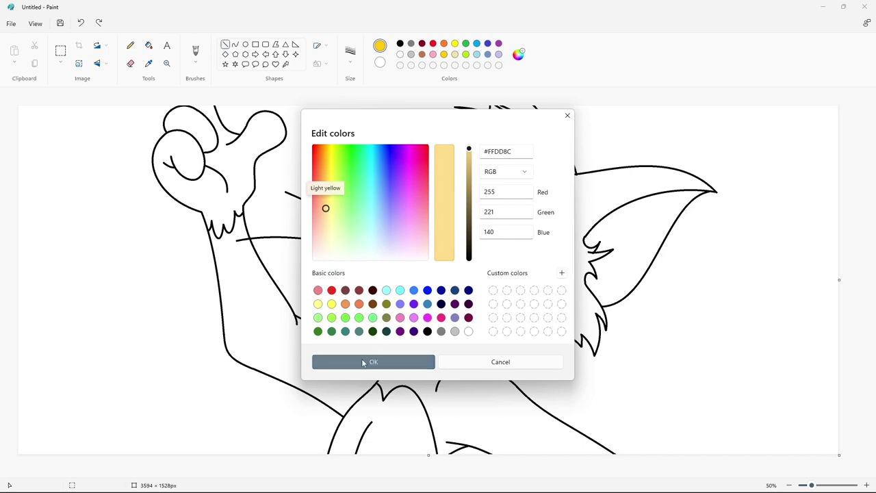
click(340, 361)
click(148, 45)
click(413, 186)
click(465, 199)
Step: Mix a custom shade slightly darker than lime #B5E61D and fill both irises with it
click(465, 43)
click(518, 54)
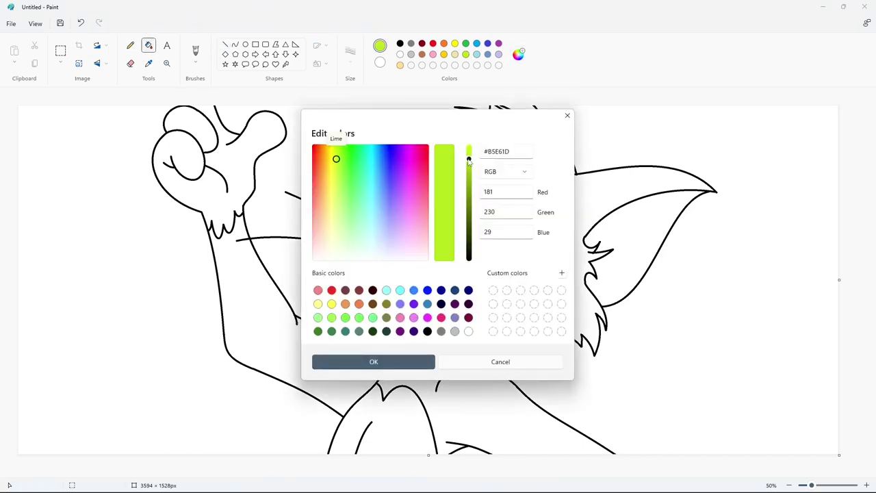
click(468, 171)
click(375, 361)
click(405, 213)
click(463, 219)
Step: Fill the tongue with red and the inner ear with pink
click(433, 43)
click(432, 322)
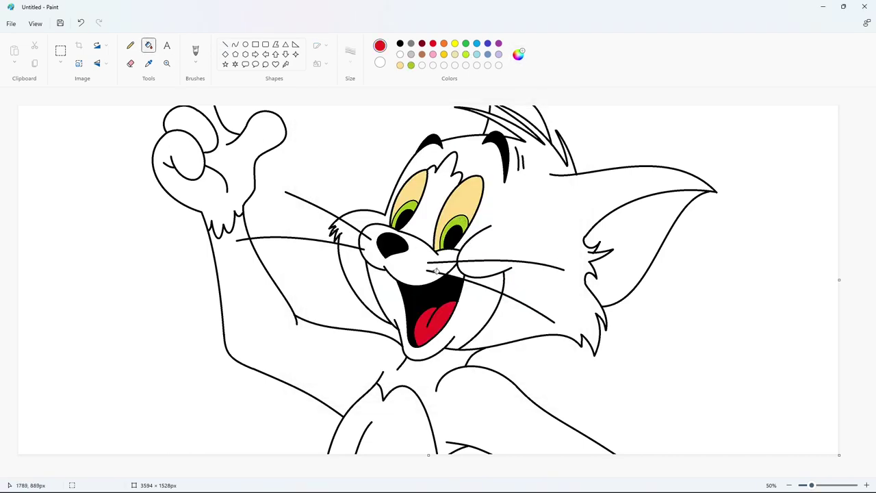
click(432, 54)
click(622, 236)
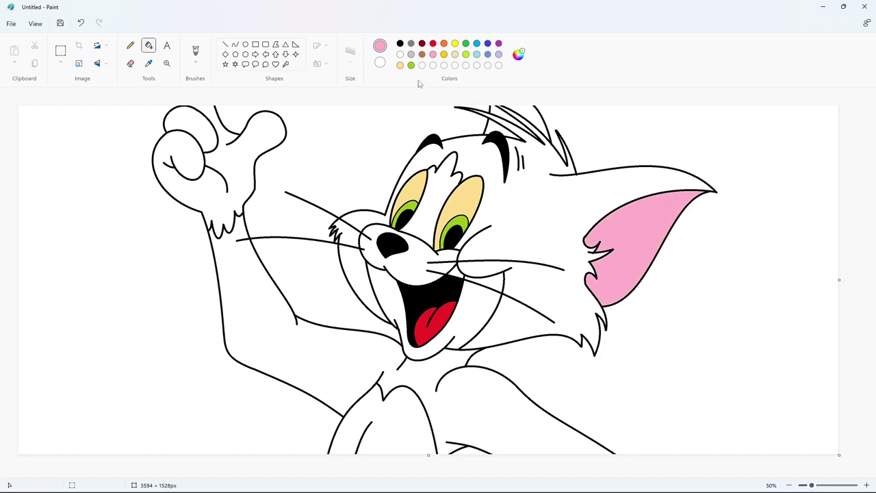
Step: Mix the custom light gray #DBDBDB and fill the chest patch and the fur between the eyes
click(518, 54)
click(313, 241)
click(470, 164)
click(372, 360)
click(397, 414)
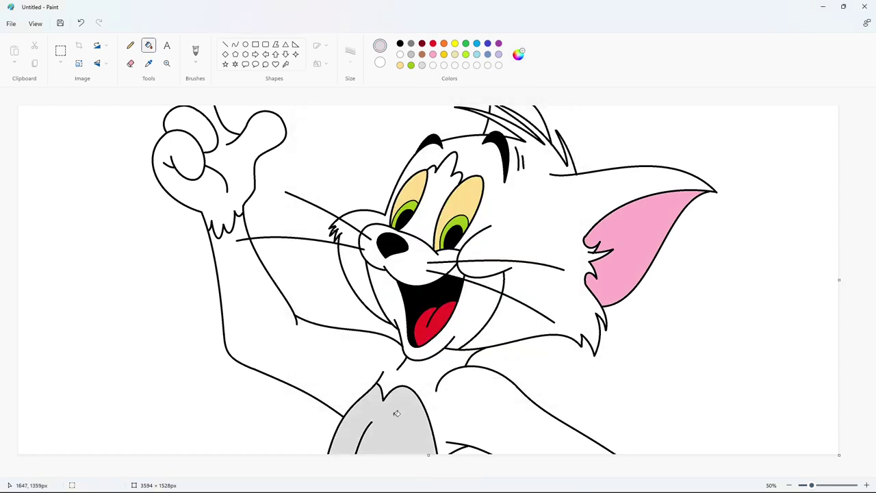
click(431, 197)
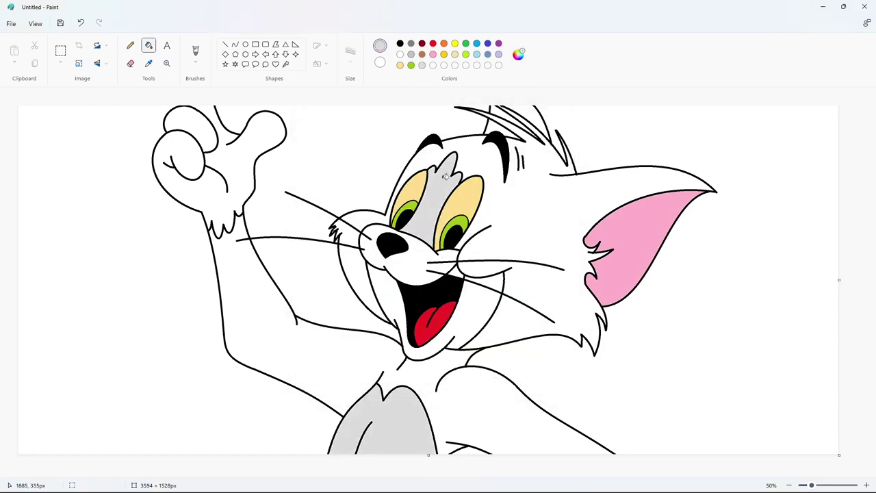
click(483, 136)
click(518, 54)
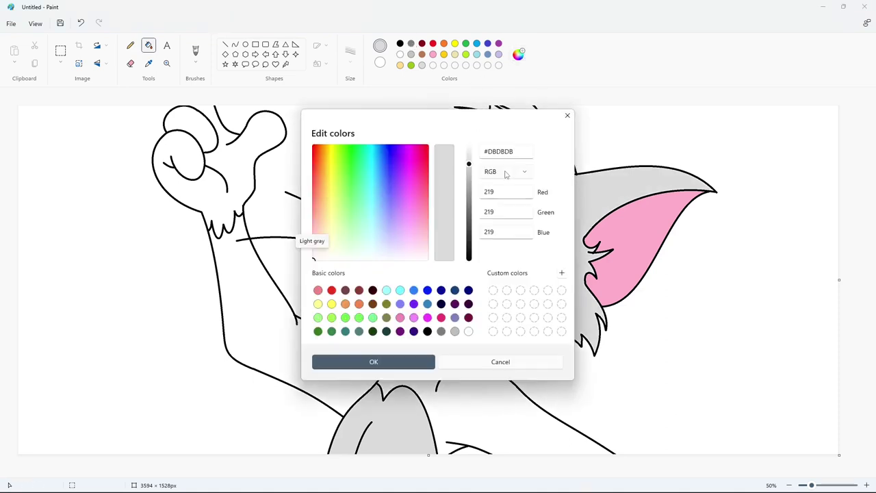
click(566, 115)
Step: Mix a custom gray slightly lighter than #7F7F7F and fill the head, raised arm, body and near cheek
click(411, 43)
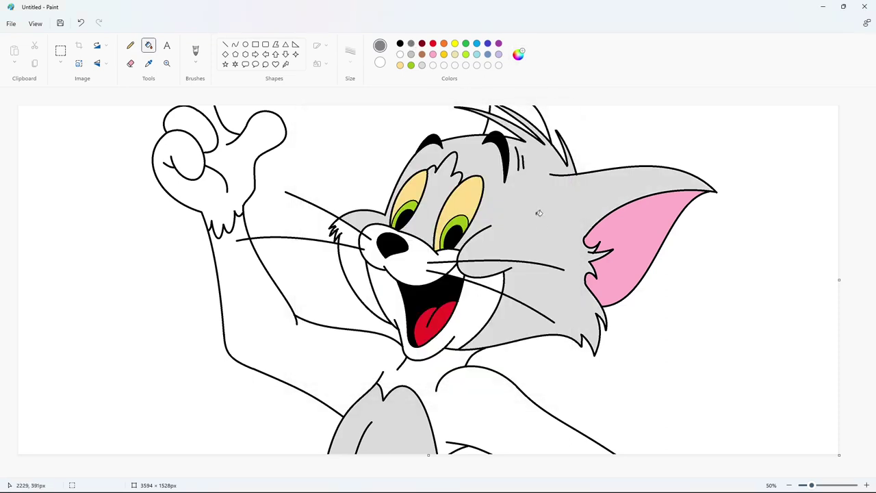
click(542, 228)
click(518, 55)
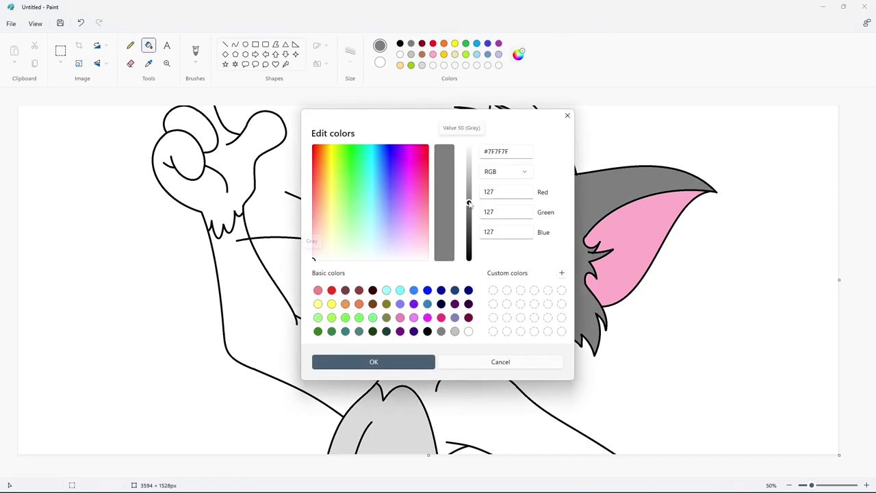
click(330, 363)
click(328, 372)
click(474, 449)
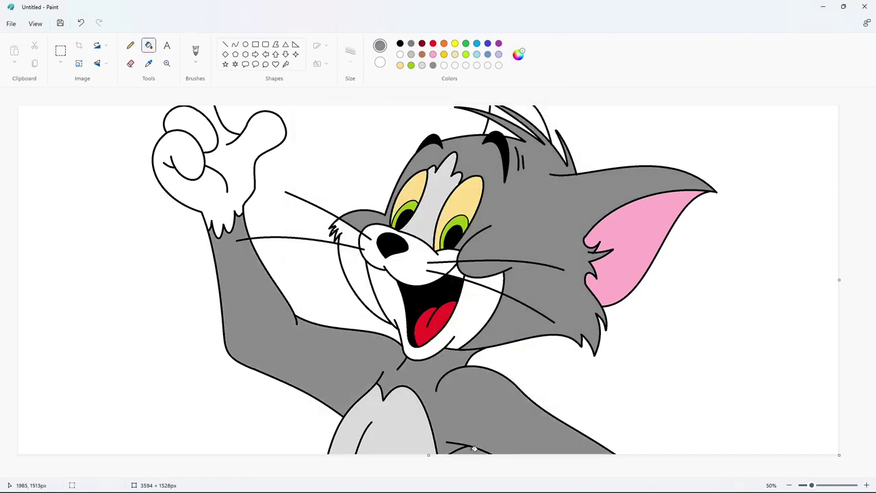
click(368, 275)
click(349, 233)
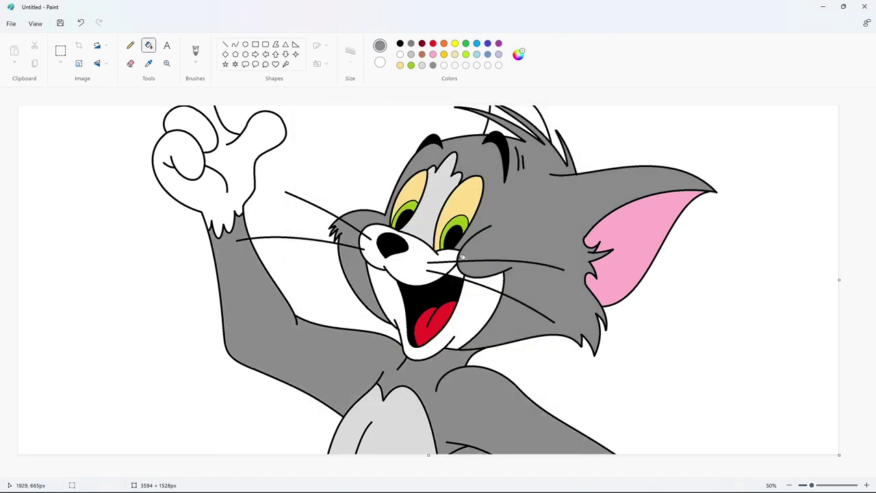
Step: Fill the mouth's unfilled corner with black and the hair tuft on top of the head with gray
click(399, 43)
click(514, 117)
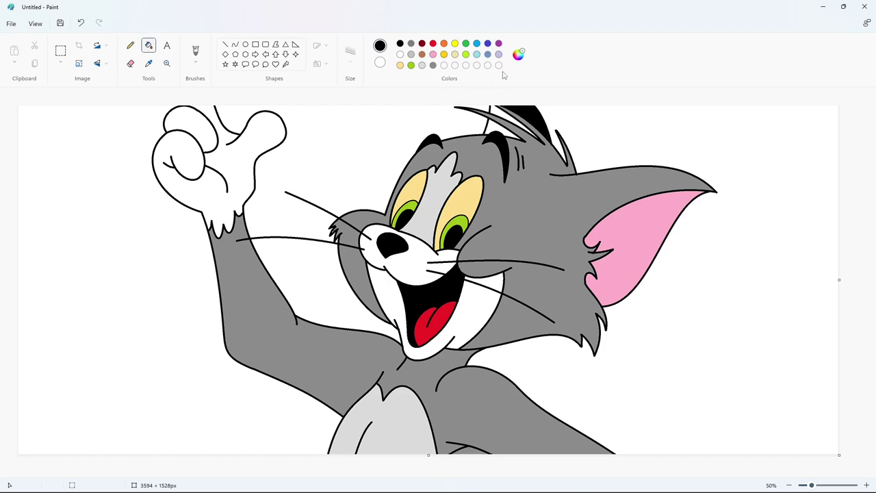
key(ctrl+z)
click(411, 44)
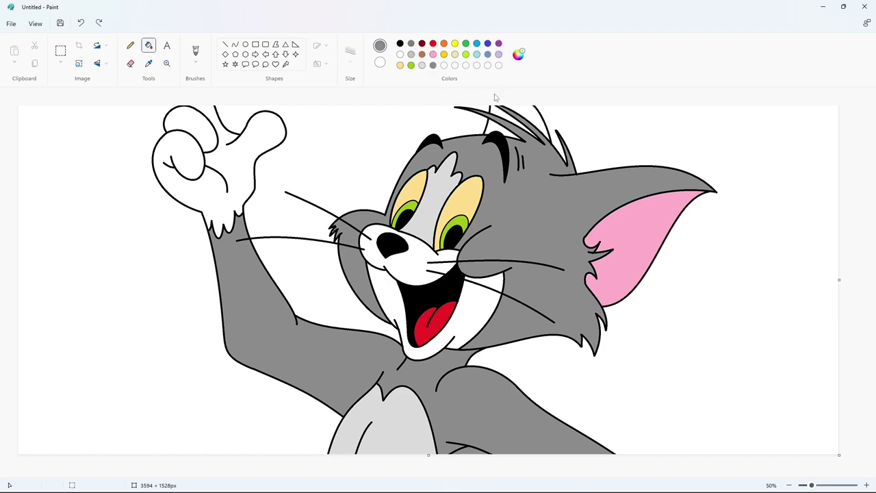
click(523, 109)
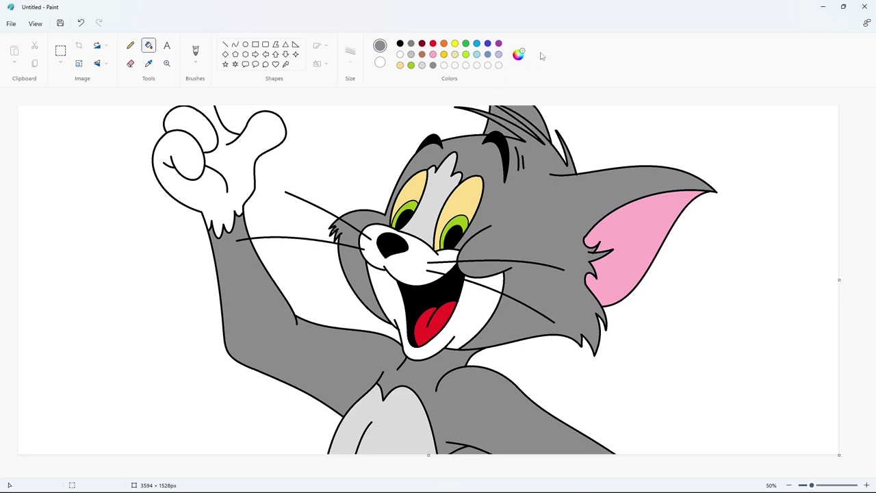
Step: Mix a slightly lighter gray than #DBDBDB and refill the chest patch and the fur between the eyes
click(422, 65)
click(518, 54)
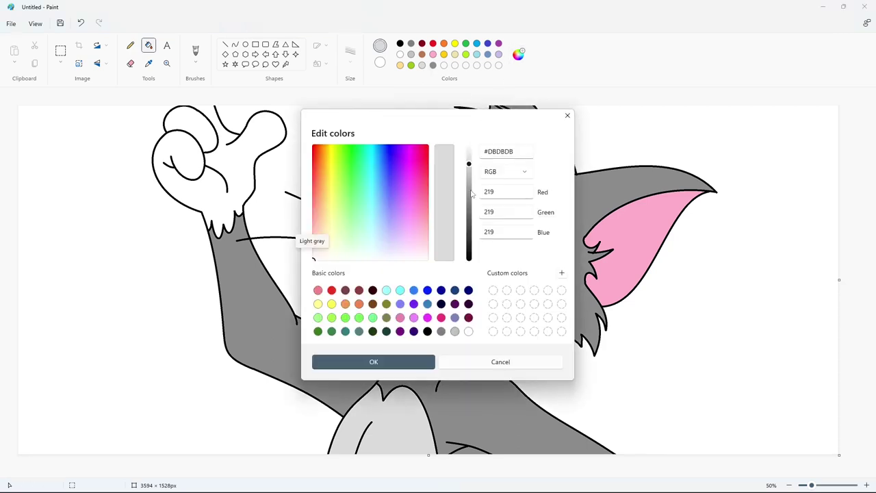
click(370, 361)
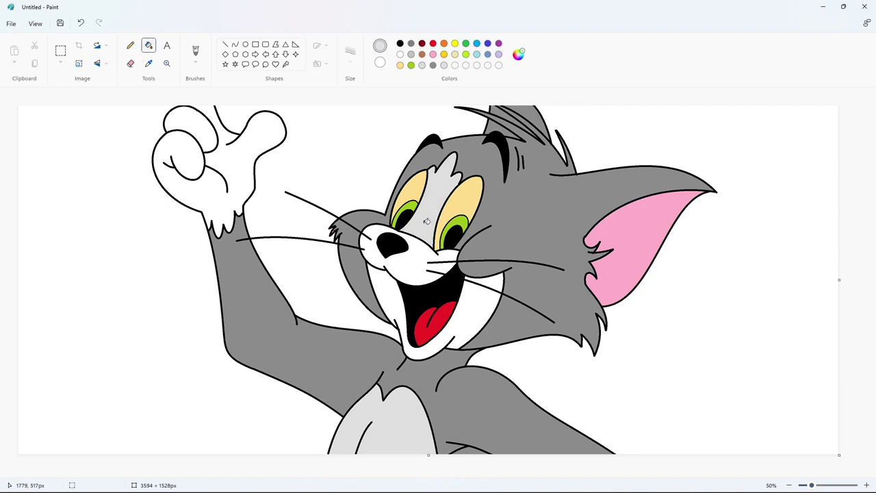